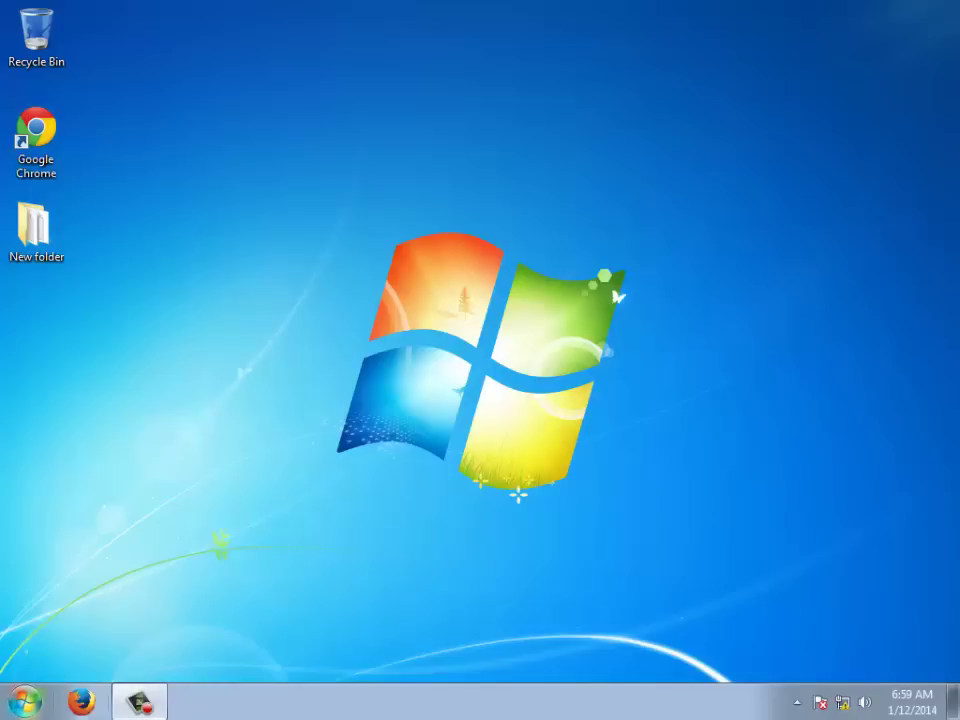
Step: Apply the Windows Classic theme from the desktop's Personalization settings, then close the window
{"action": "left_click", "coordinate": [24, 700]}
{"action": "right_click", "coordinate": [562, 321]}
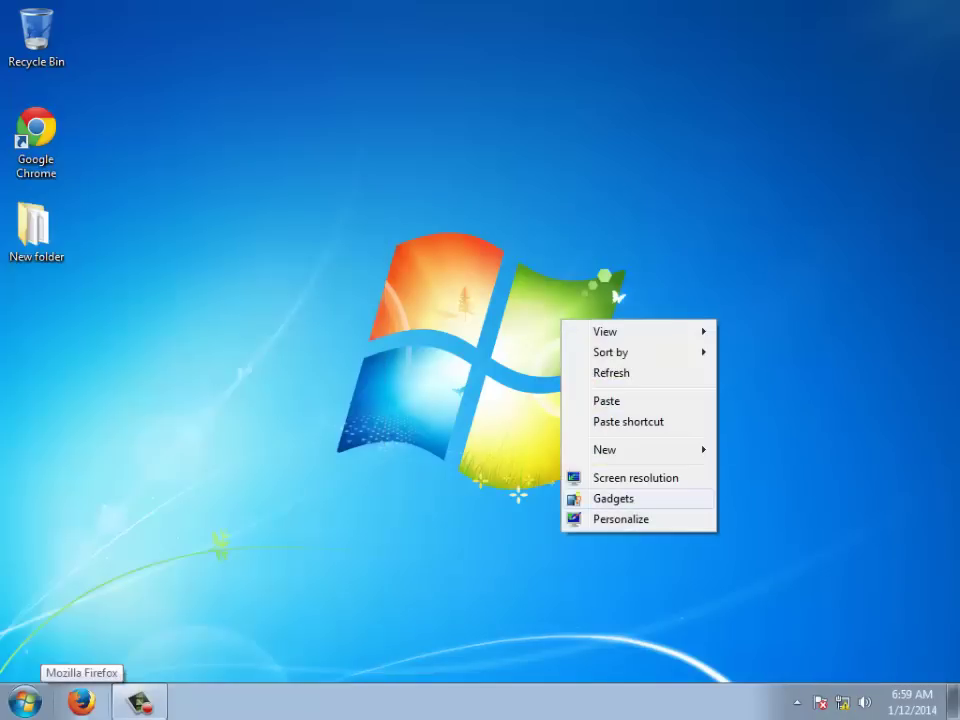
{"action": "left_click", "coordinate": [620, 519]}
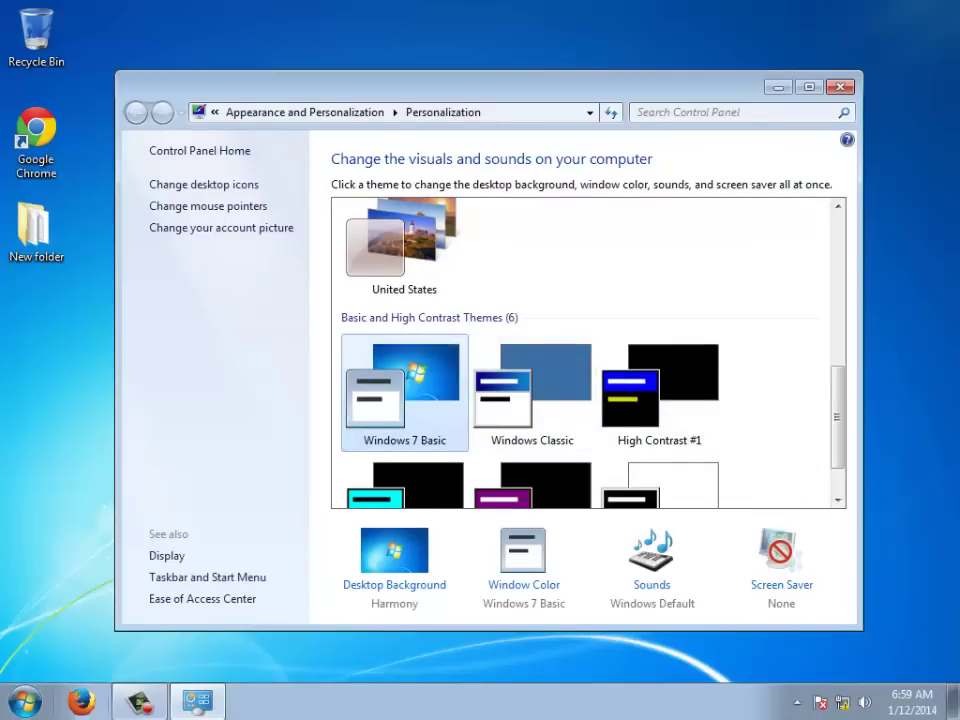
{"action": "scroll", "coordinate": [404, 445], "scroll_direction": "down", "scroll_amount": 2}
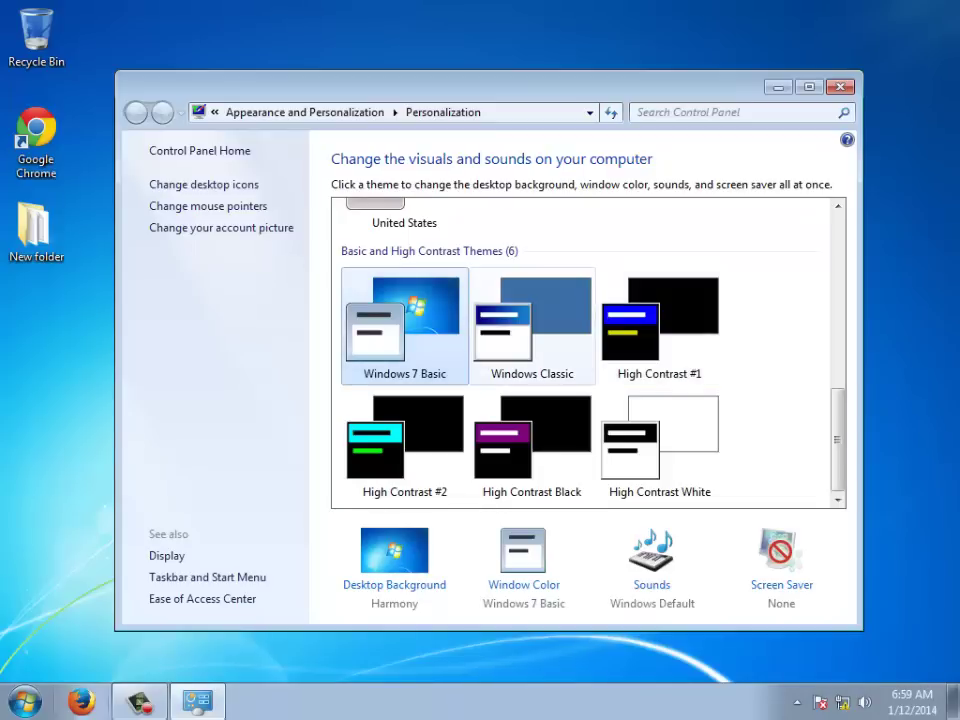
{"action": "left_click", "coordinate": [532, 320]}
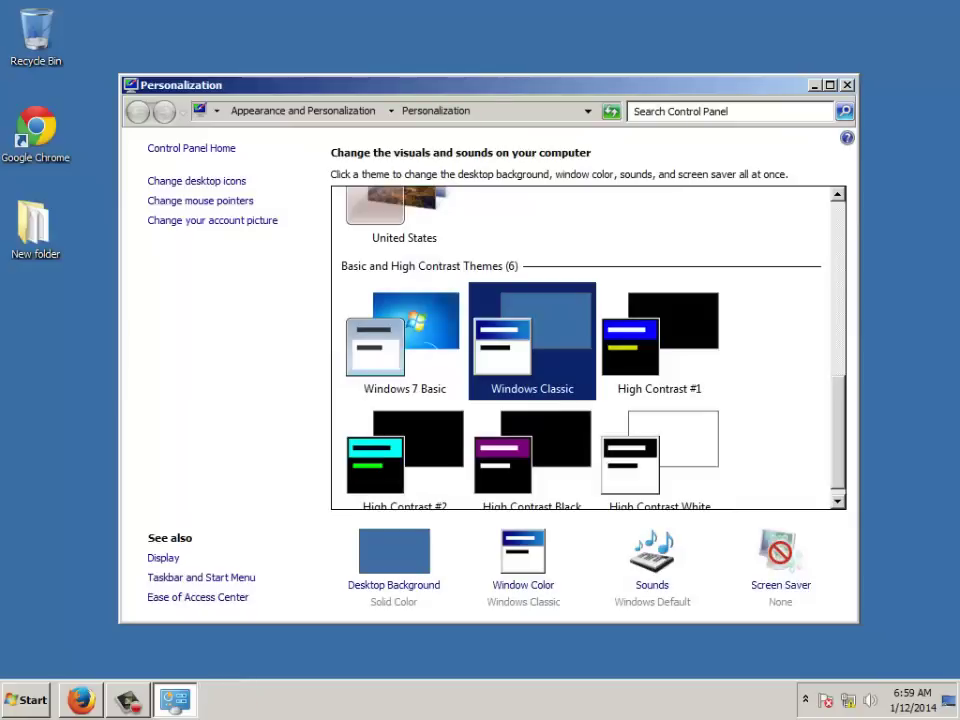
{"action": "key", "text": "alt+F4"}
{"action": "key", "text": "super"}
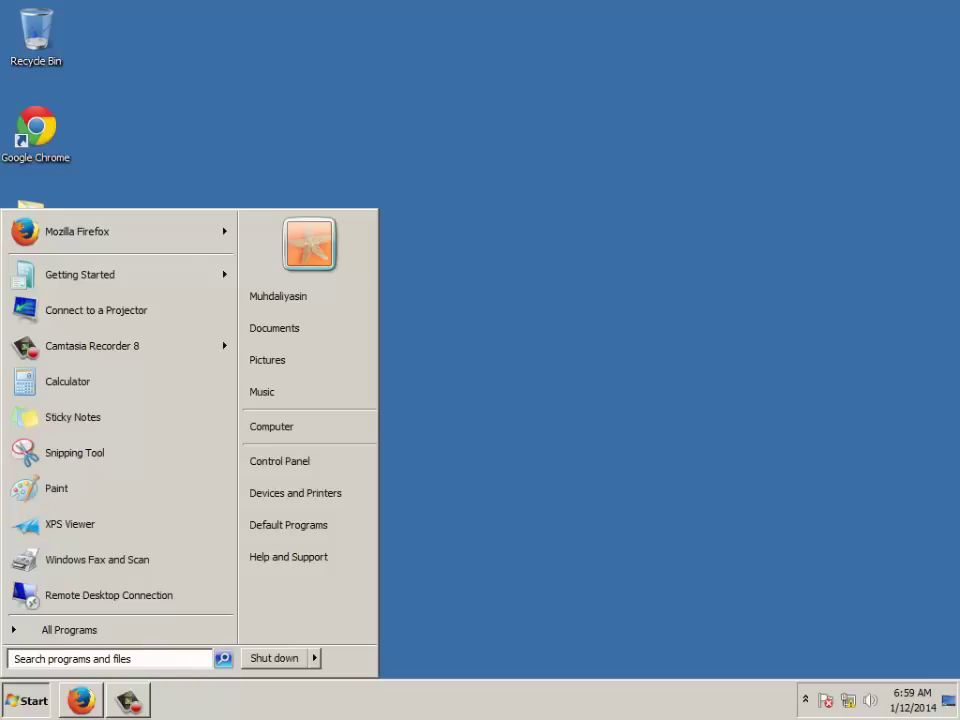
Step: Open the Prefetch folder through the Run dialog
{"action": "type", "text": "ru"}
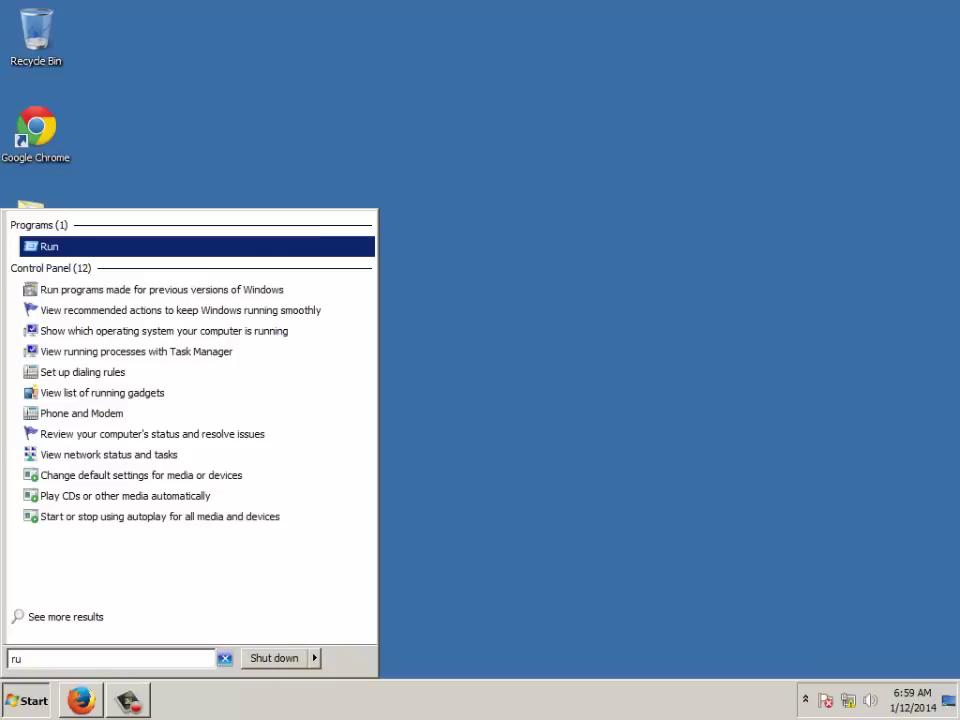
{"action": "type", "text": "n"}
{"action": "key", "text": "Return"}
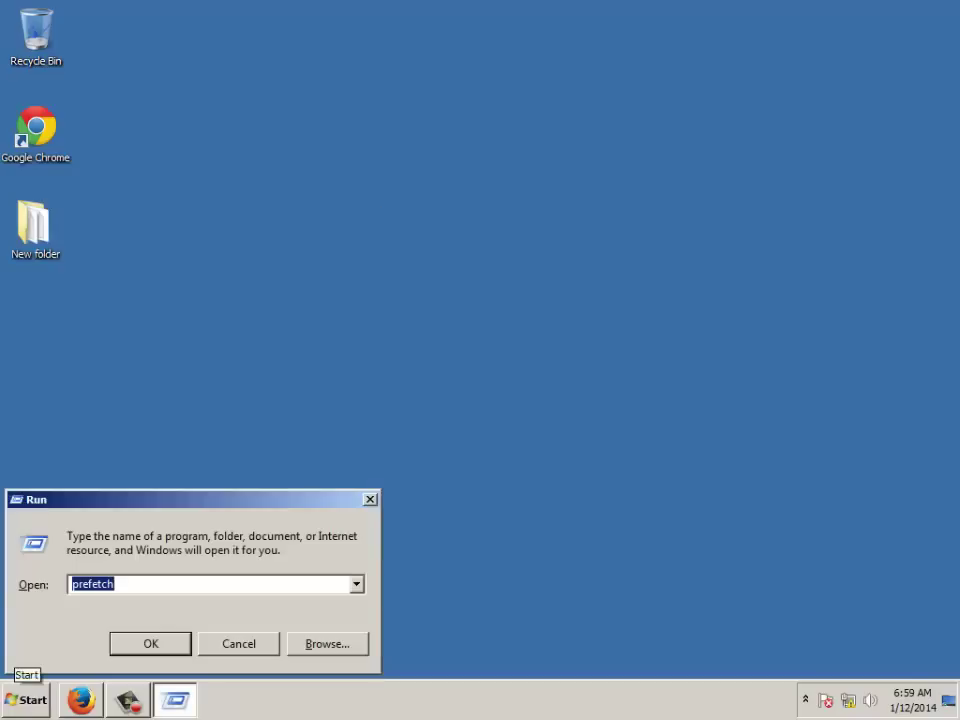
{"action": "type", "text": "pret\\"}
{"action": "key", "text": "BackSpace"}
{"action": "key", "text": "BackSpace"}
{"action": "type", "text": "fec"}
{"action": "key", "text": "BackSpace"}
{"action": "type", "text": "tch"}
{"action": "key", "text": "Return"}
Step: Permanently delete all 144 items in the Prefetch folder
{"action": "type", "text": "agglg"}
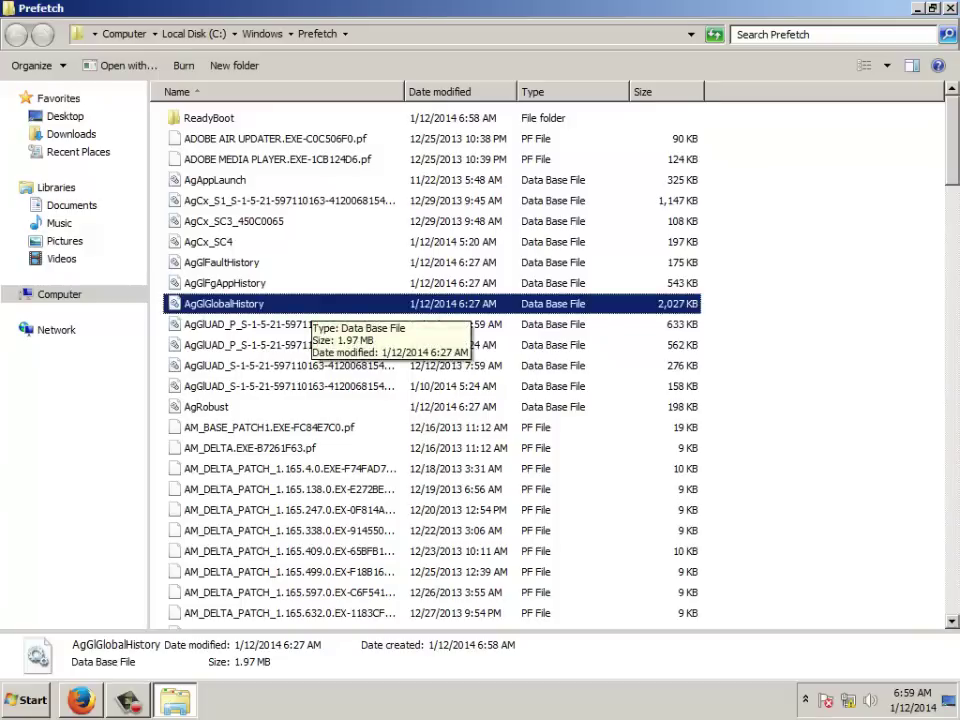
{"action": "key", "text": "ctrl+a"}
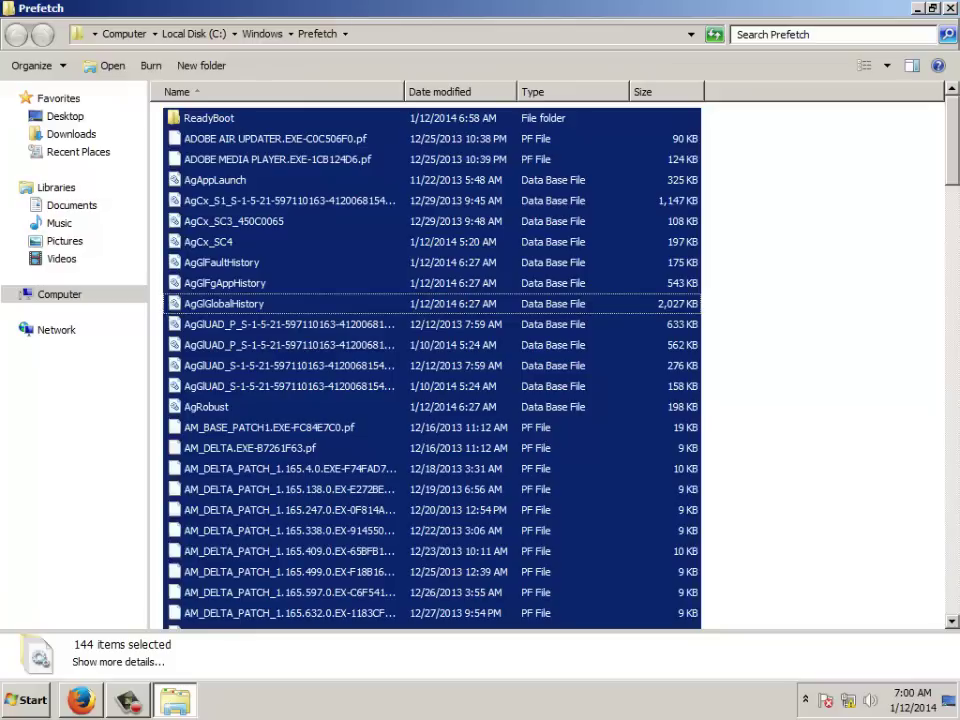
{"action": "mouse_move", "coordinate": [61, 259]}
{"action": "key", "text": "shift+Delete"}
{"action": "key", "text": "Return"}
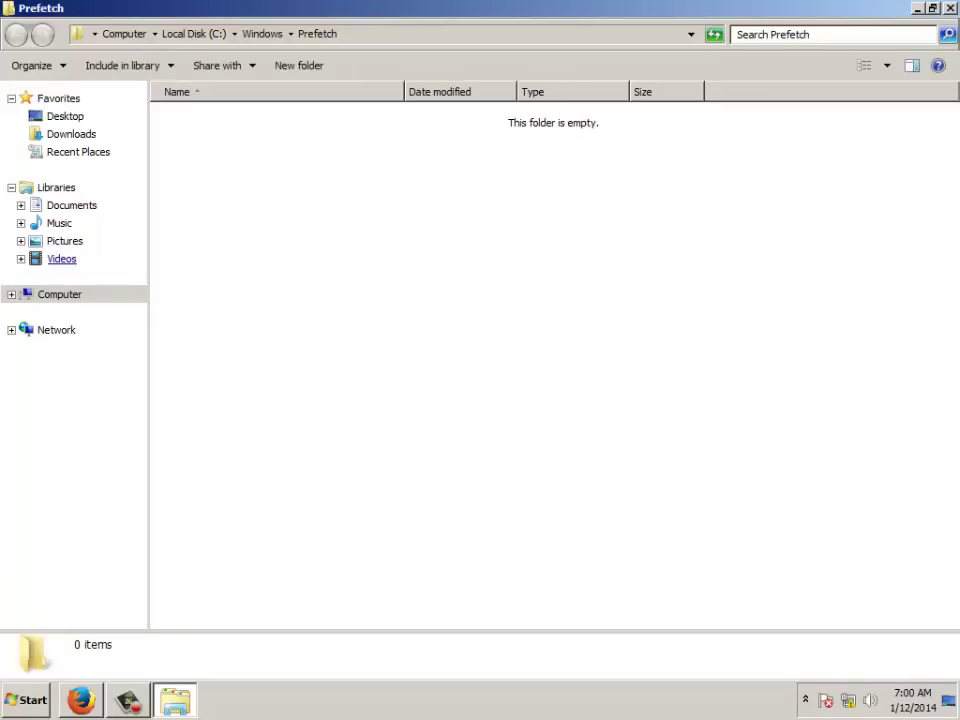
Step: Close the Prefetch folder and open the %temp% folder through Run
{"action": "left_click", "coordinate": [950, 8]}
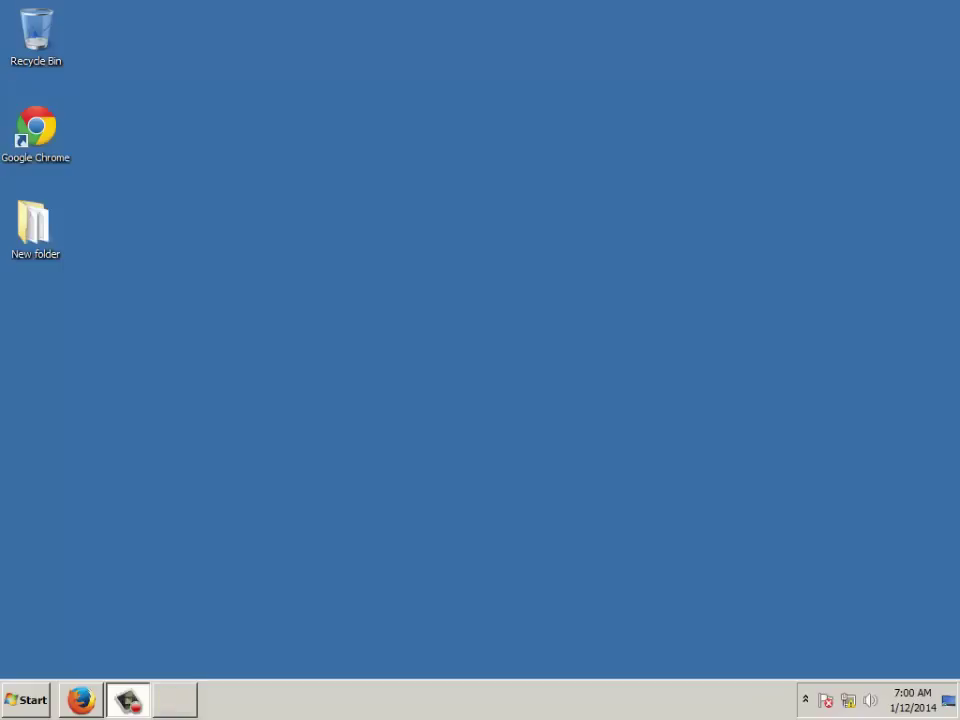
{"action": "key", "text": "super"}
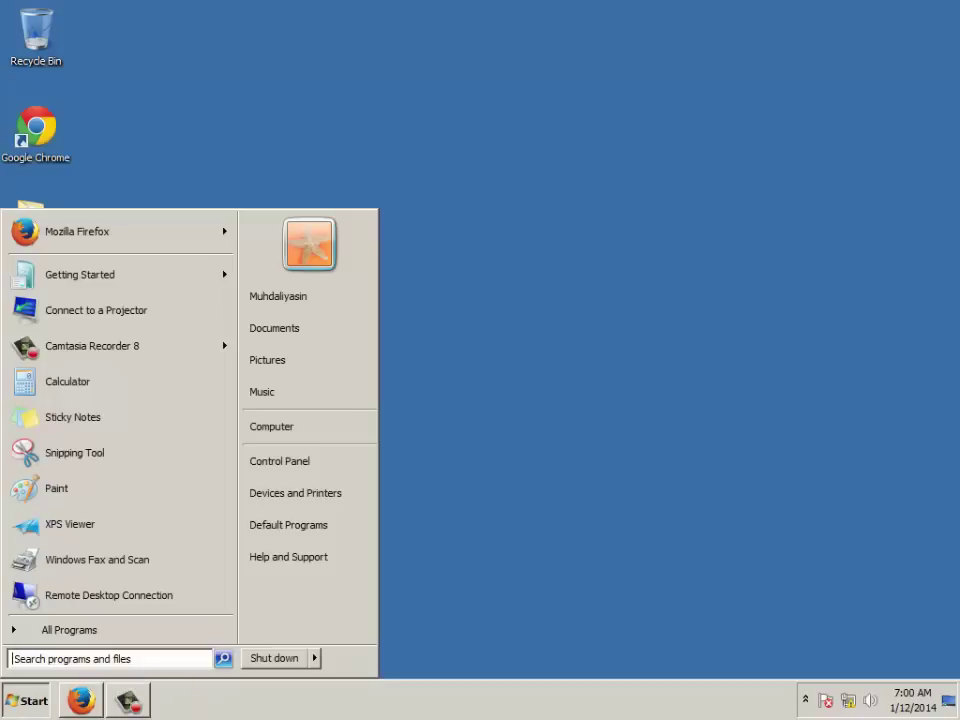
{"action": "type", "text": "ru"}
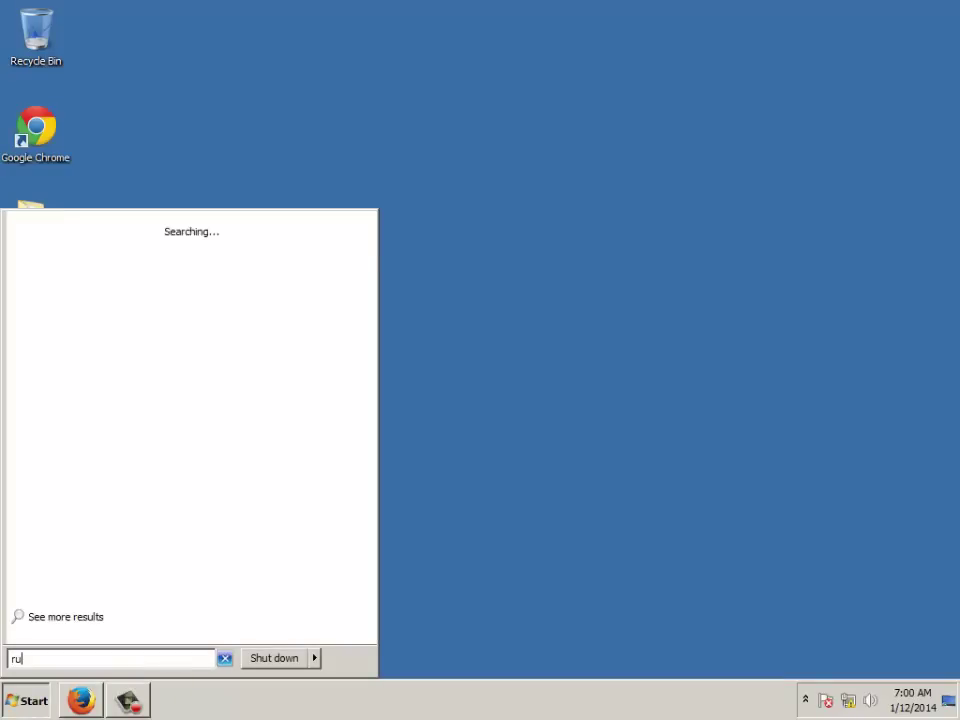
{"action": "type", "text": "n"}
{"action": "key", "text": "Return"}
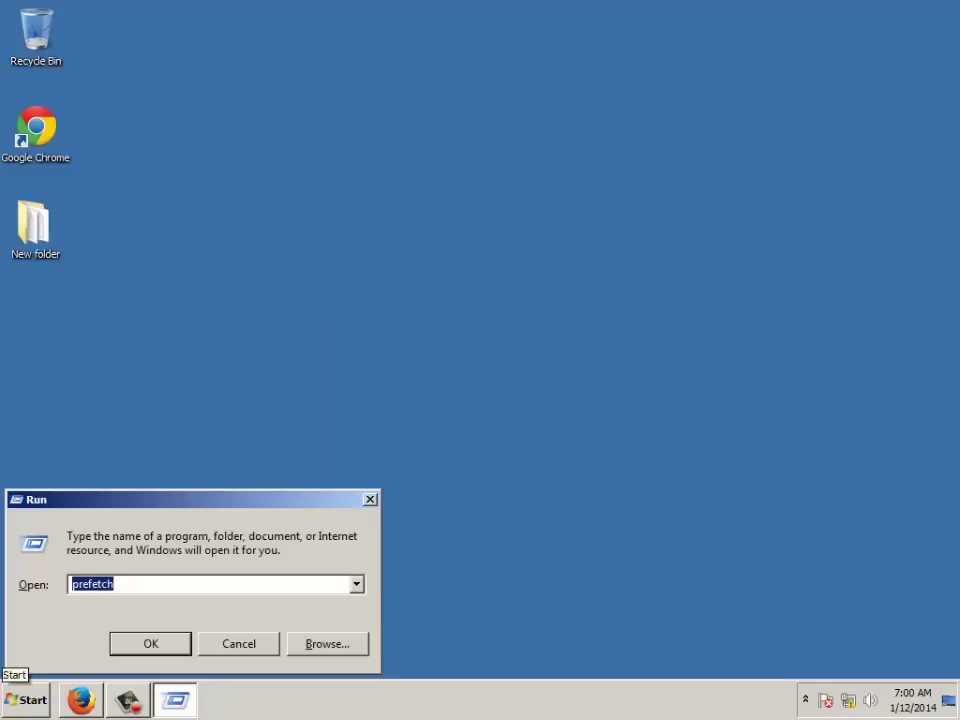
{"action": "key", "text": "BackSpace"}
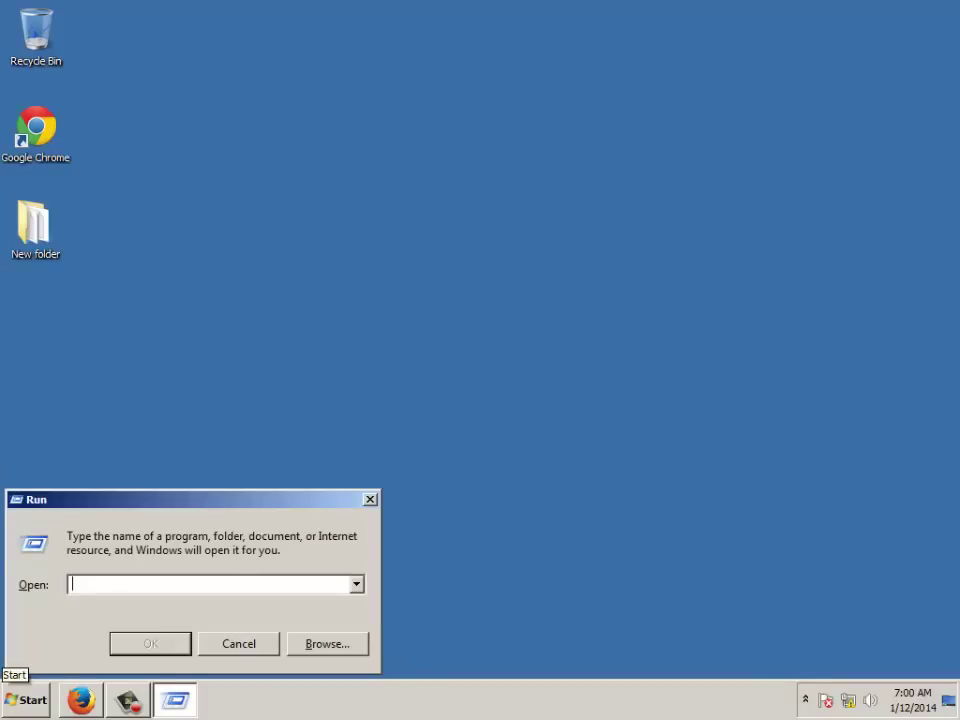
{"action": "type", "text": "%temp"}
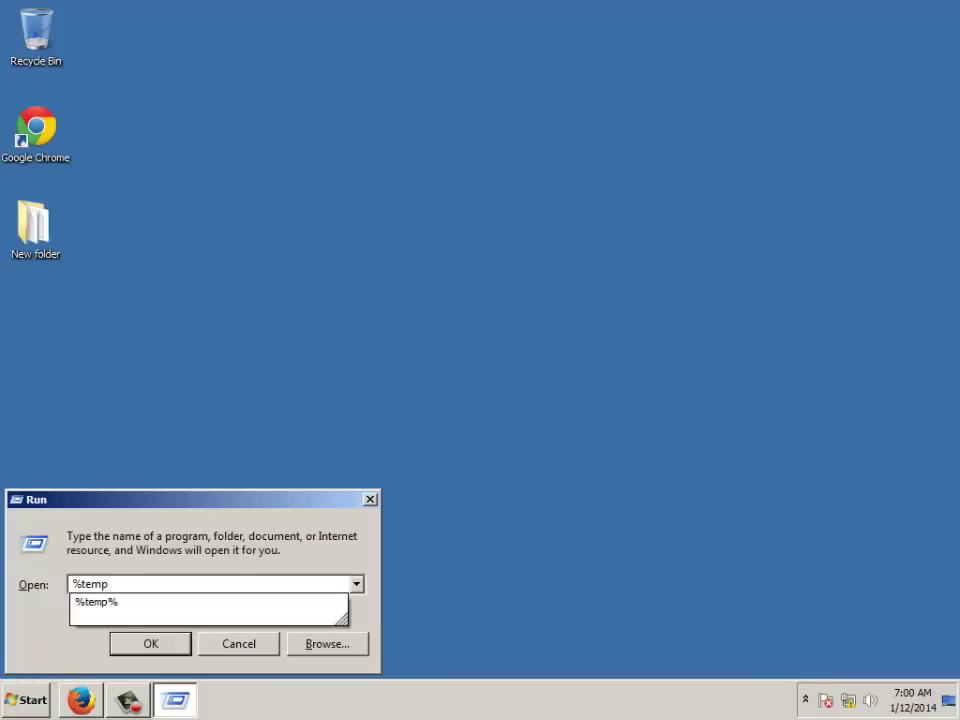
{"action": "type", "text": "%"}
{"action": "key", "text": "Return"}
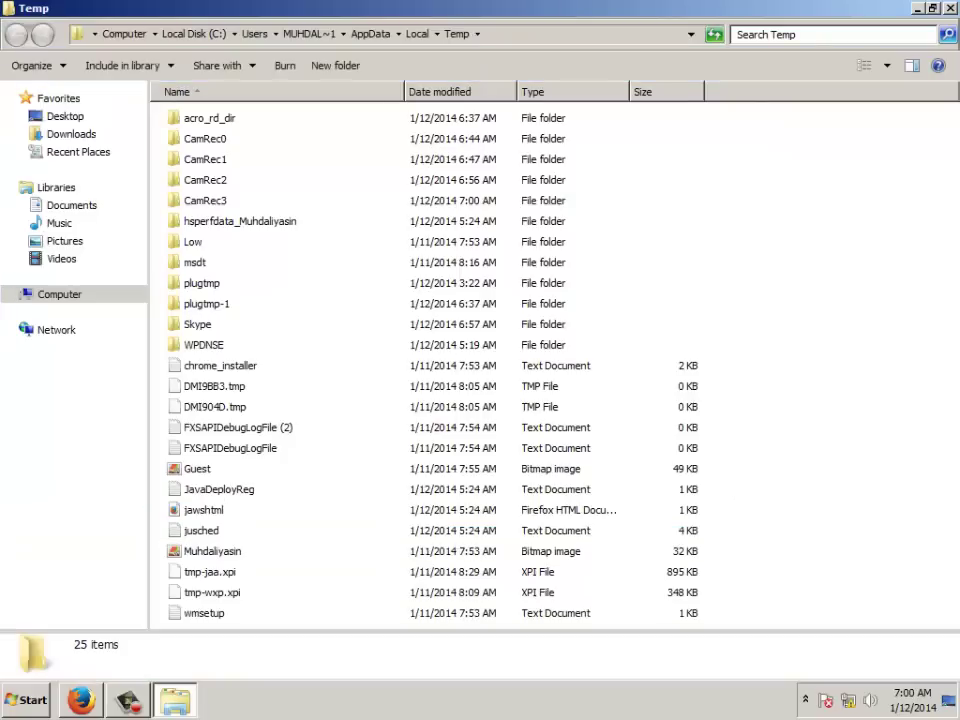
Step: Select everything in the Temp folder and permanently delete it
{"action": "key", "text": "Down"}
{"action": "key", "text": "Down"}
{"action": "key", "text": "Down"}
{"action": "key", "text": "Down"}
{"action": "key", "text": "Down"}
{"action": "key", "text": "Down"}
{"action": "key", "text": "Down"}
{"action": "key", "text": "Down"}
{"action": "key", "text": "Down"}
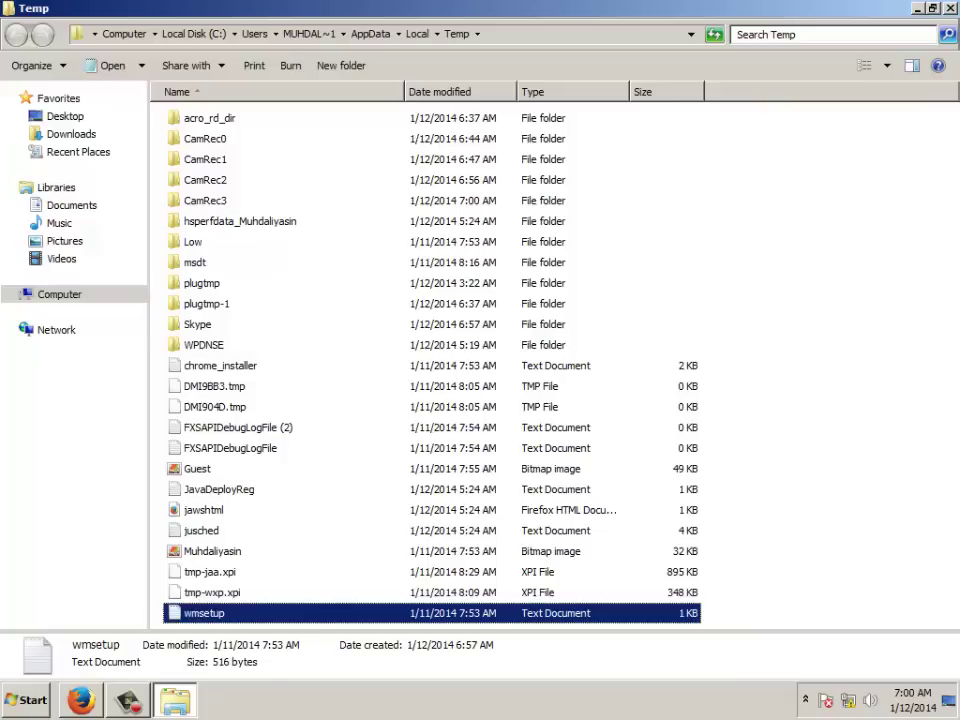
{"action": "key", "text": "ctrl+a"}
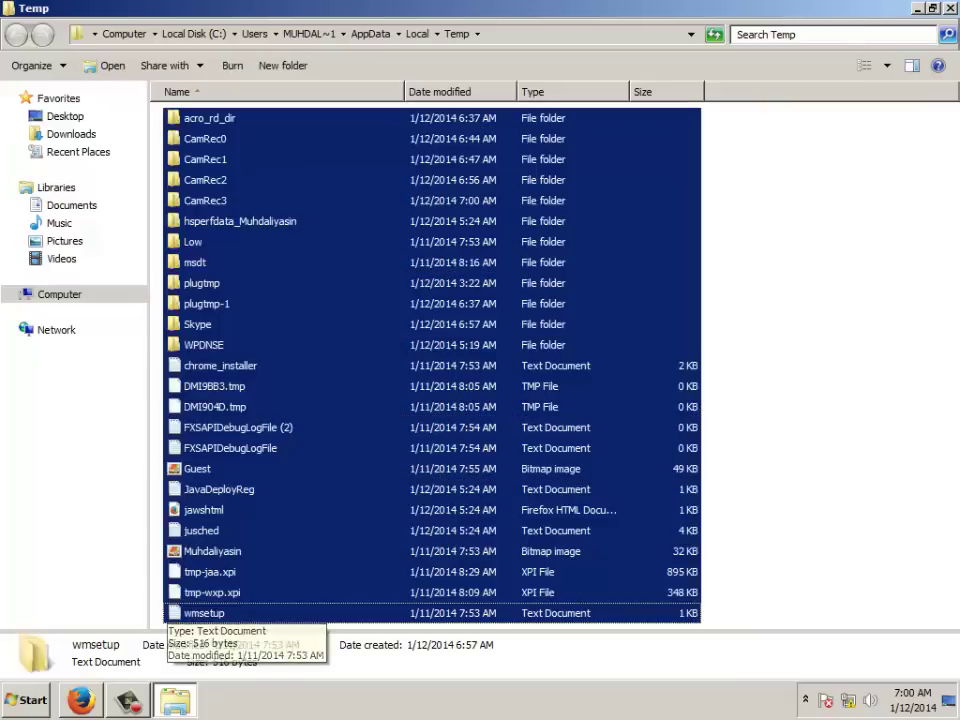
{"action": "key", "text": "shift+Delete"}
{"action": "key", "text": "Return"}
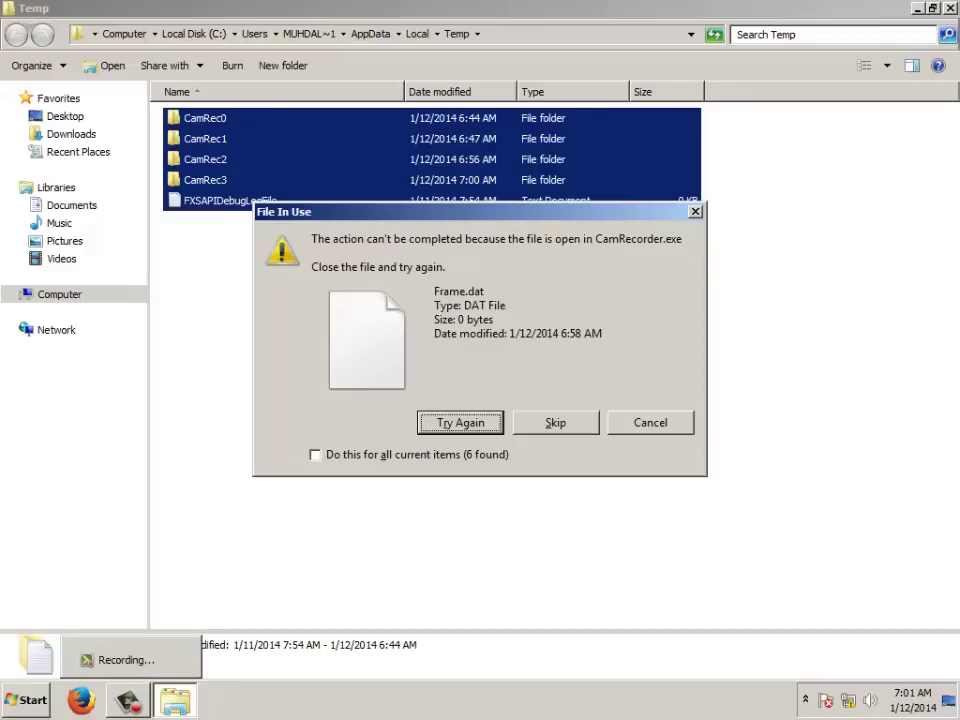
Step: Skip all in-use CamRec files, then close the Temp folder window
{"action": "left_click", "coordinate": [127, 700]}
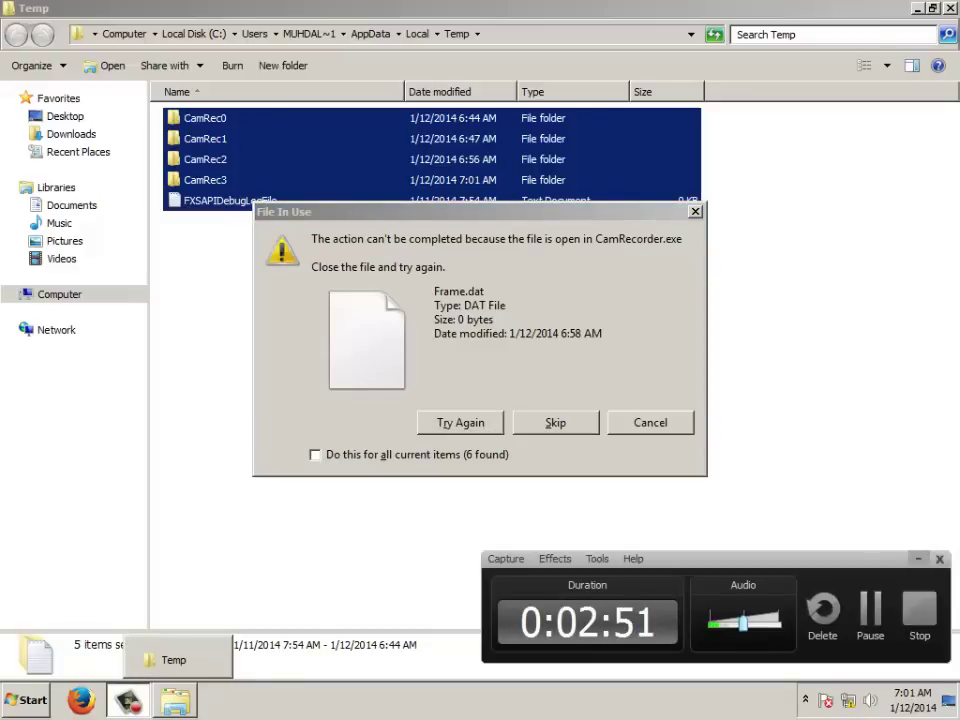
{"action": "left_click", "coordinate": [127, 700]}
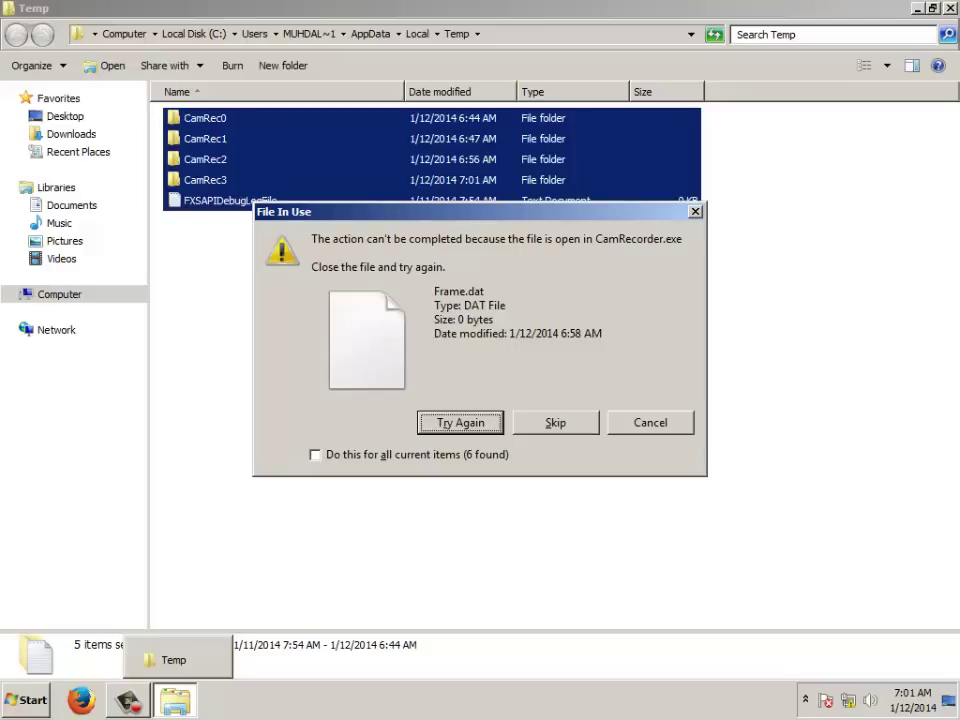
{"action": "key", "text": "alt+a"}
{"action": "key", "text": "alt+s"}
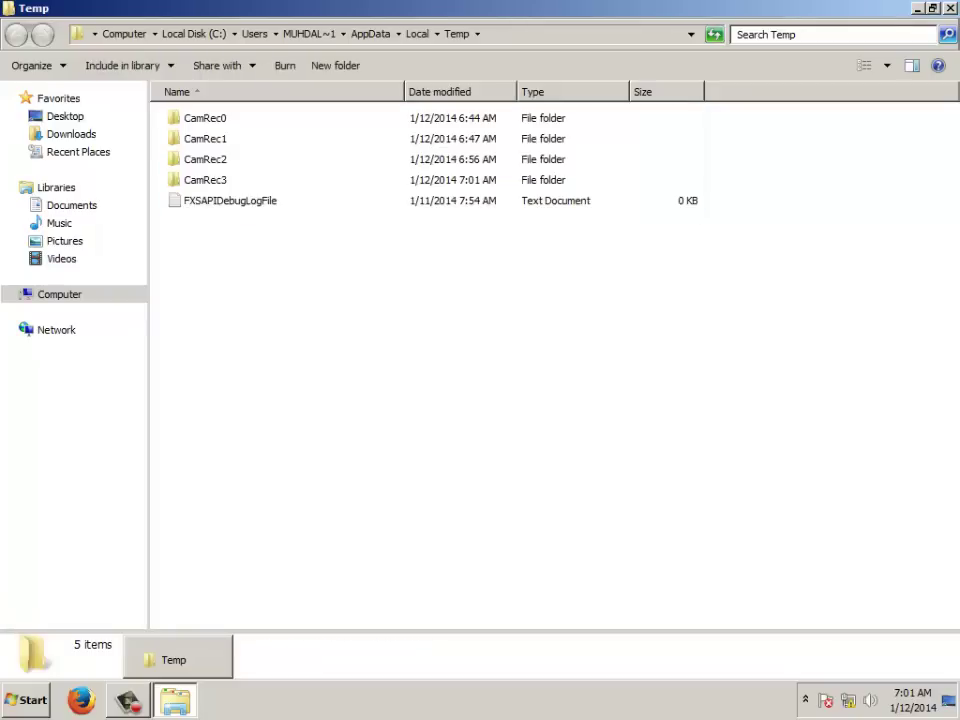
{"action": "key", "text": "alt+F4"}
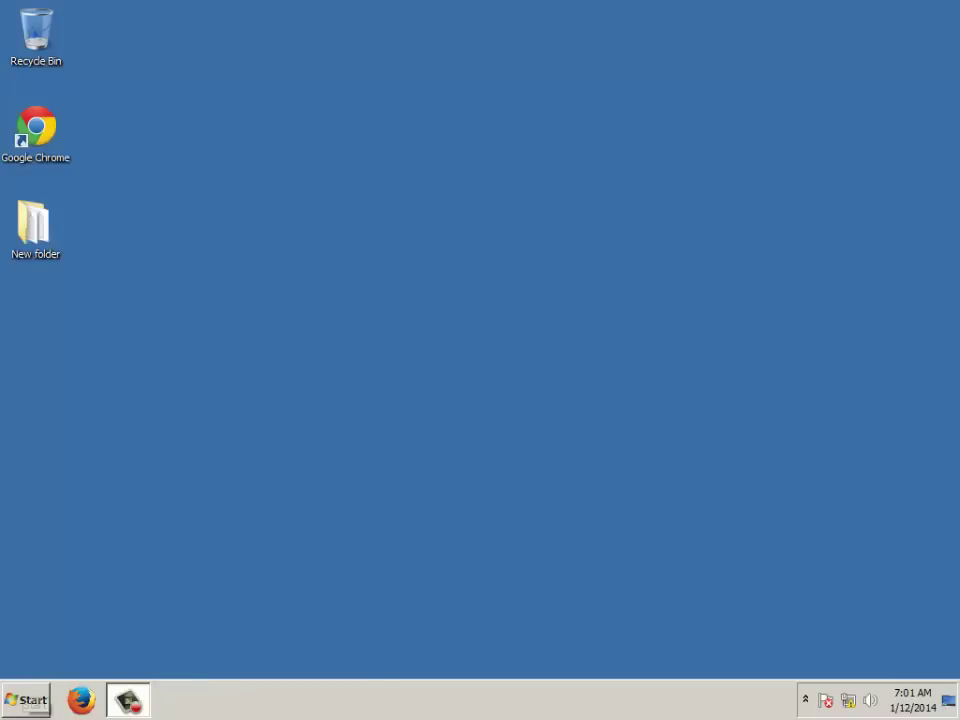
Step: Launch Disk Cleanup and scan drive (D:)
{"action": "key", "text": "super"}
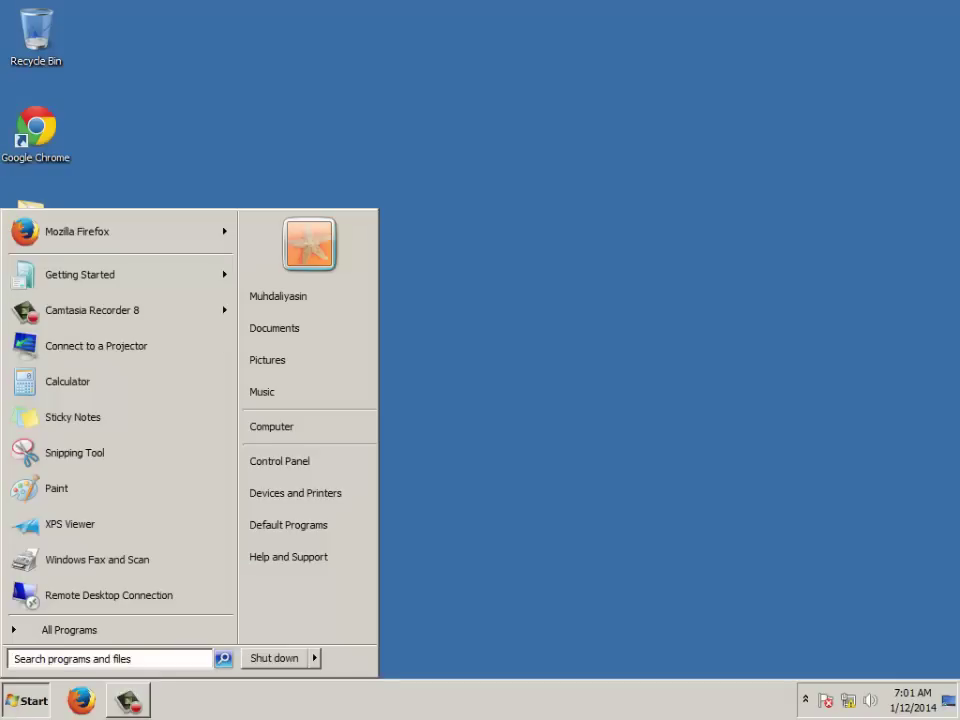
{"action": "type", "text": "disck"}
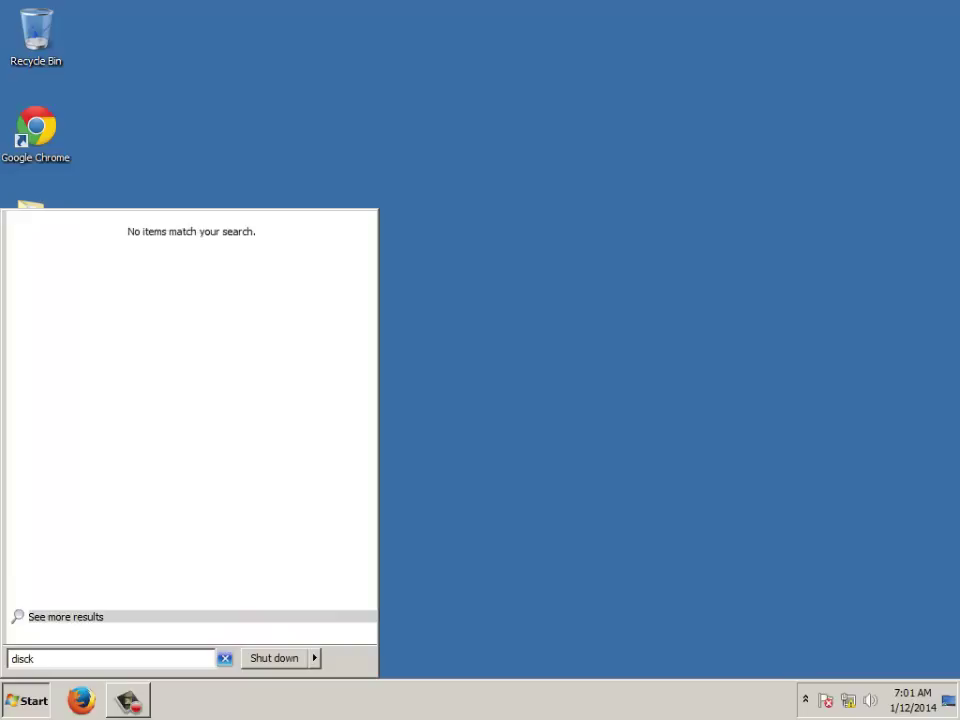
{"action": "key", "text": "BackSpace"}
{"action": "key", "text": "BackSpace"}
{"action": "key", "text": "Return"}
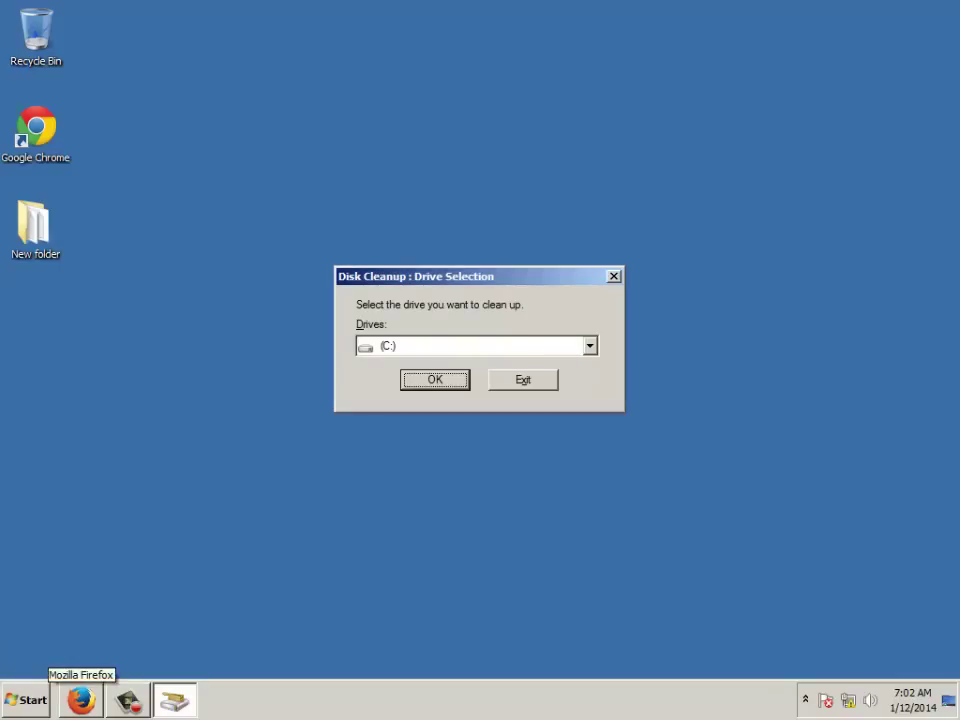
{"action": "key", "text": "alt+Down"}
{"action": "key", "text": "Down"}
{"action": "key", "text": "Return"}
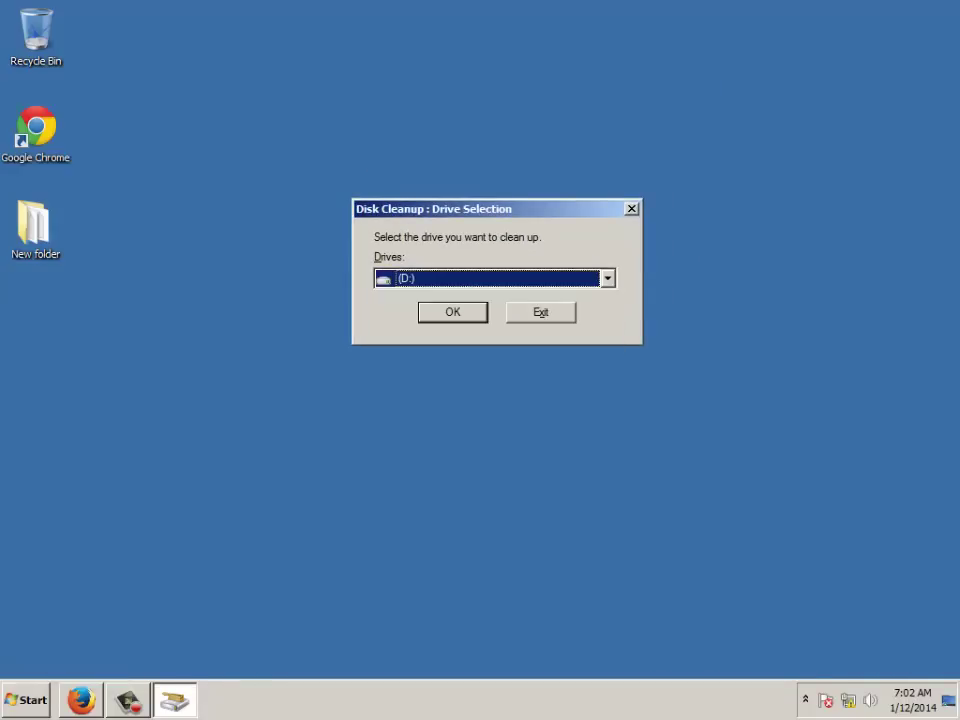
{"action": "key", "text": "Return"}
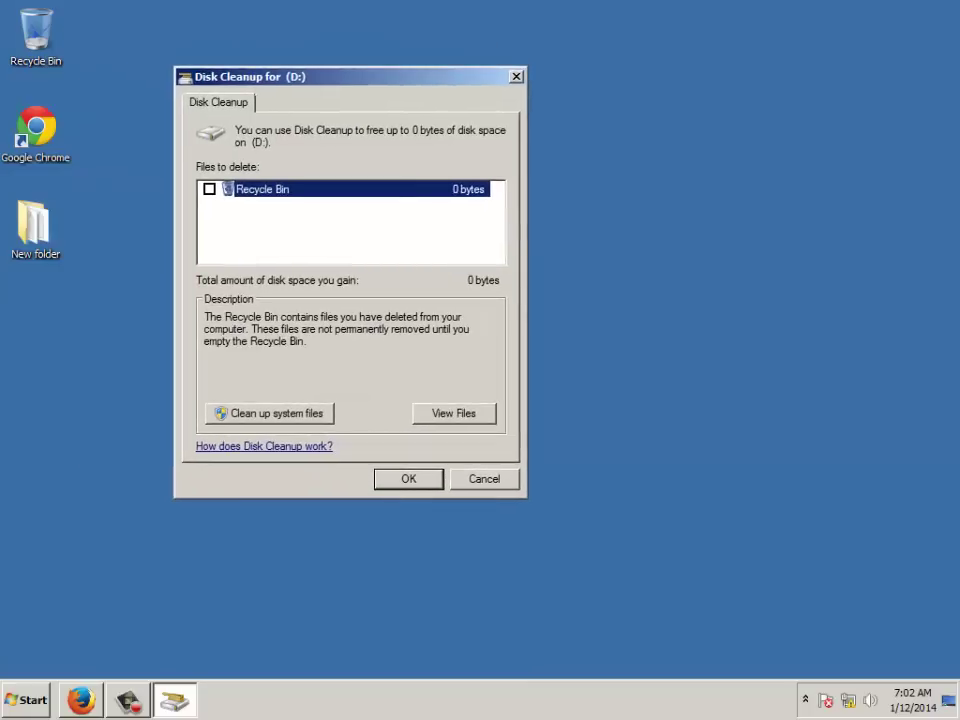
Step: Check Recycle Bin and confirm permanently deleting its files
{"action": "key", "text": "space"}
{"action": "key", "text": "Return"}
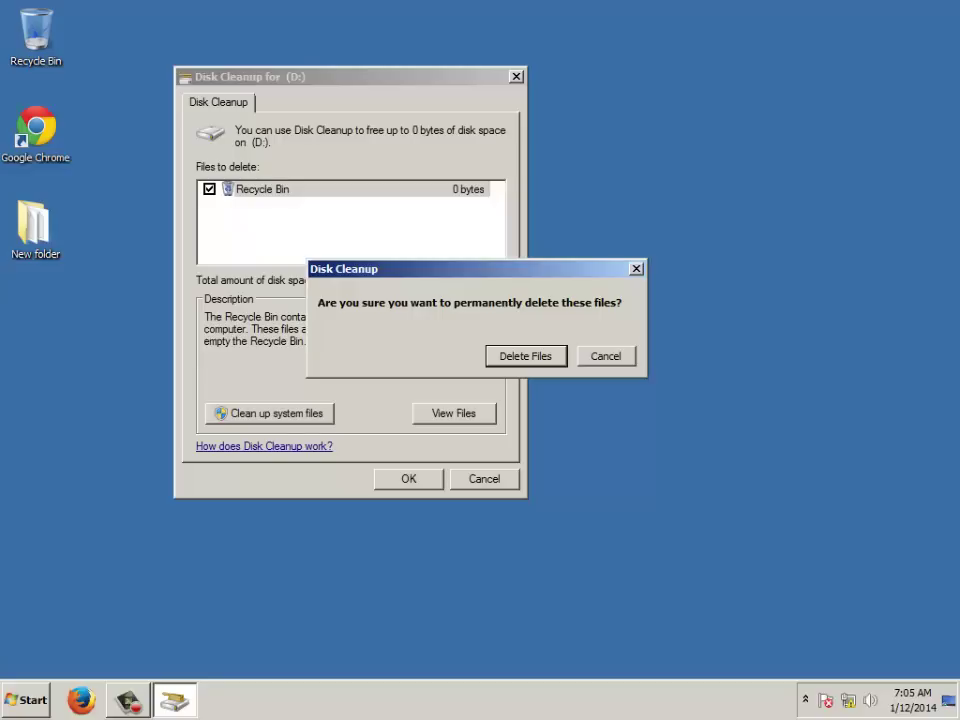
{"action": "key", "text": "Return"}
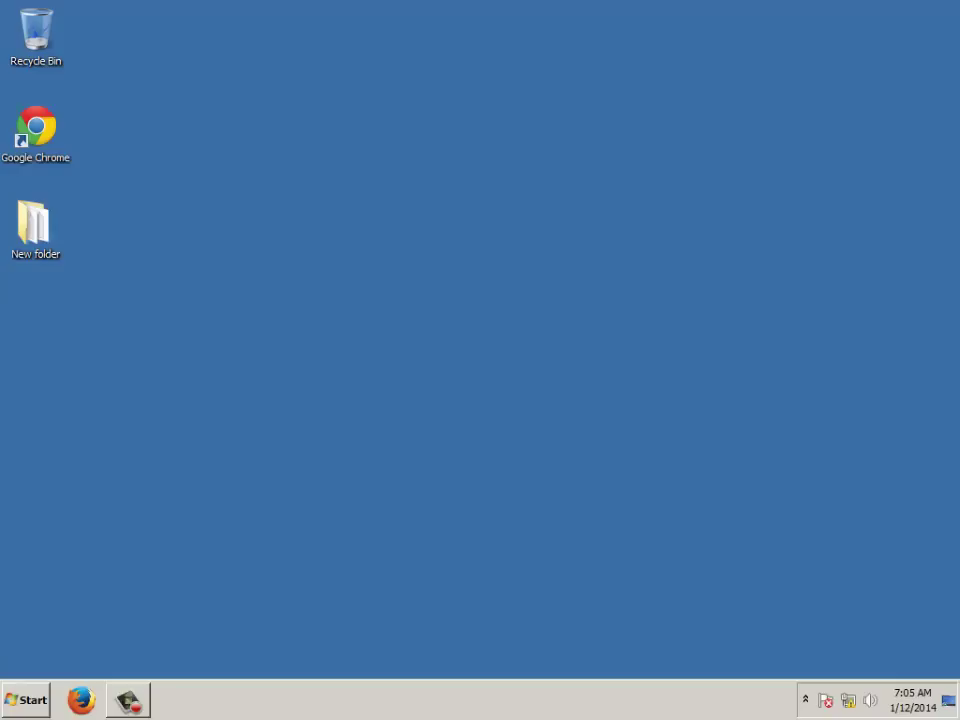
{"action": "key", "text": "super"}
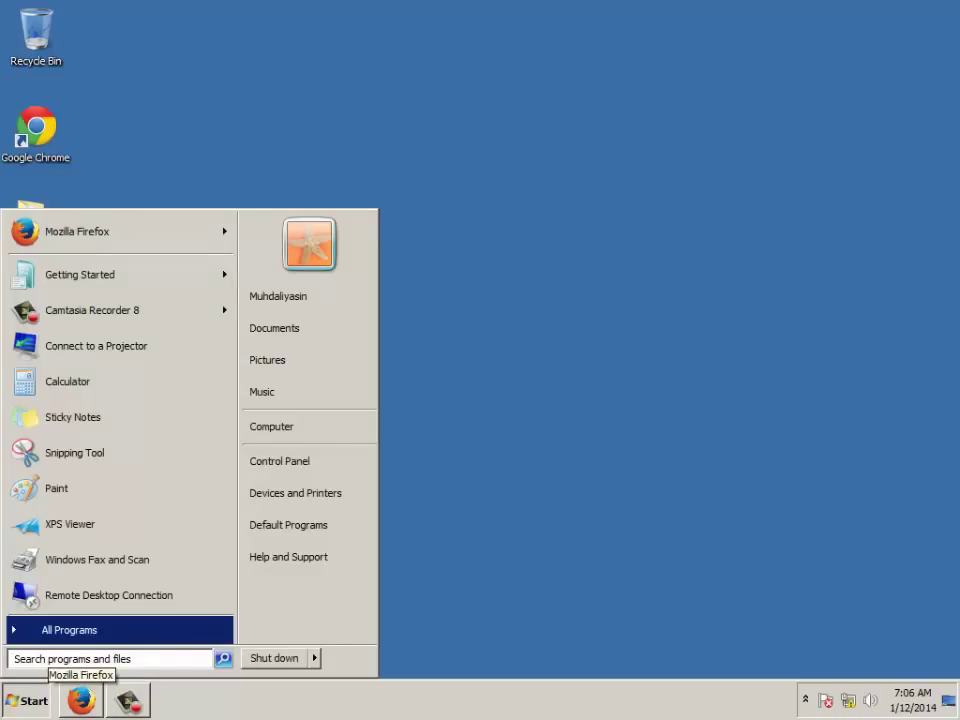
{"action": "key", "text": "r"}
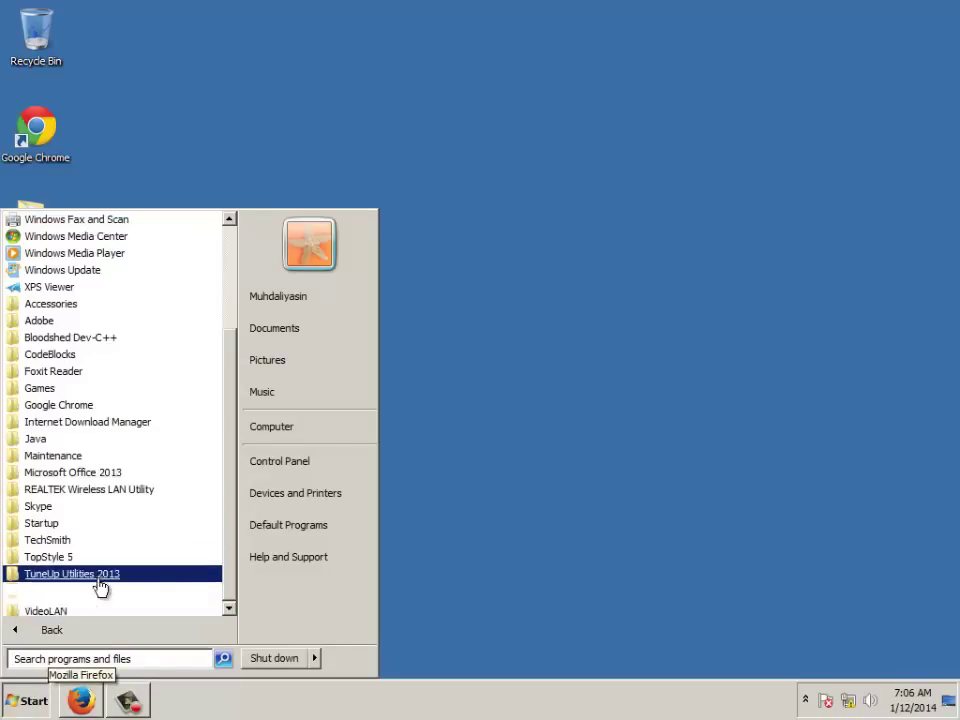
{"action": "scroll", "coordinate": [70, 585], "scroll_direction": "down", "scroll_amount": 1}
{"action": "left_click", "coordinate": [68, 575]}
{"action": "key", "text": "Down"}
{"action": "key", "text": "Down"}
{"action": "key", "text": "Down"}
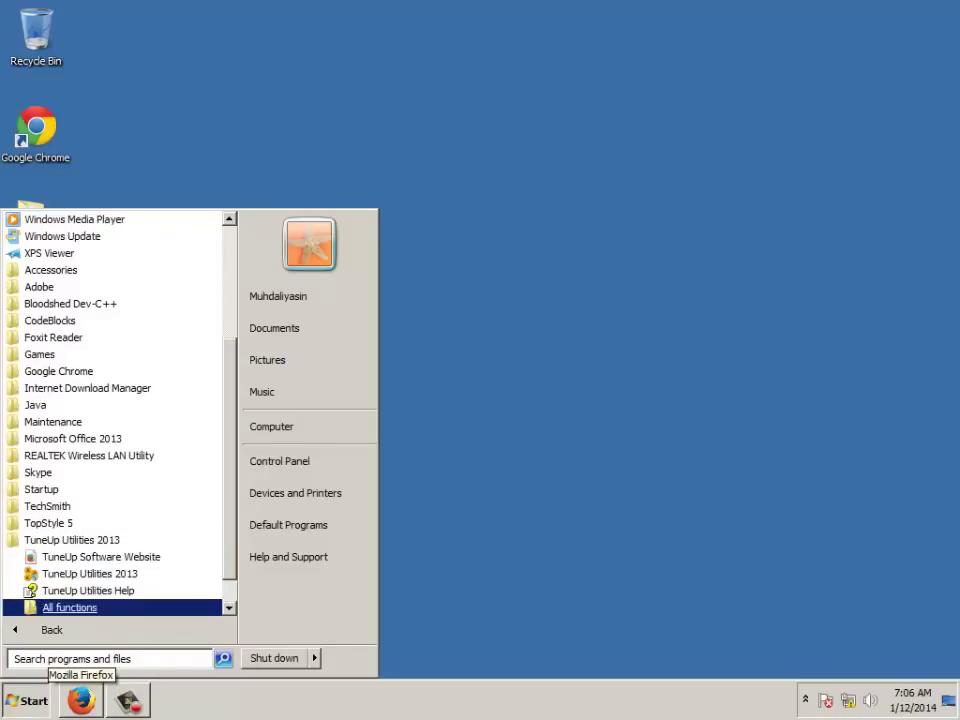
{"action": "left_click", "coordinate": [92, 578]}
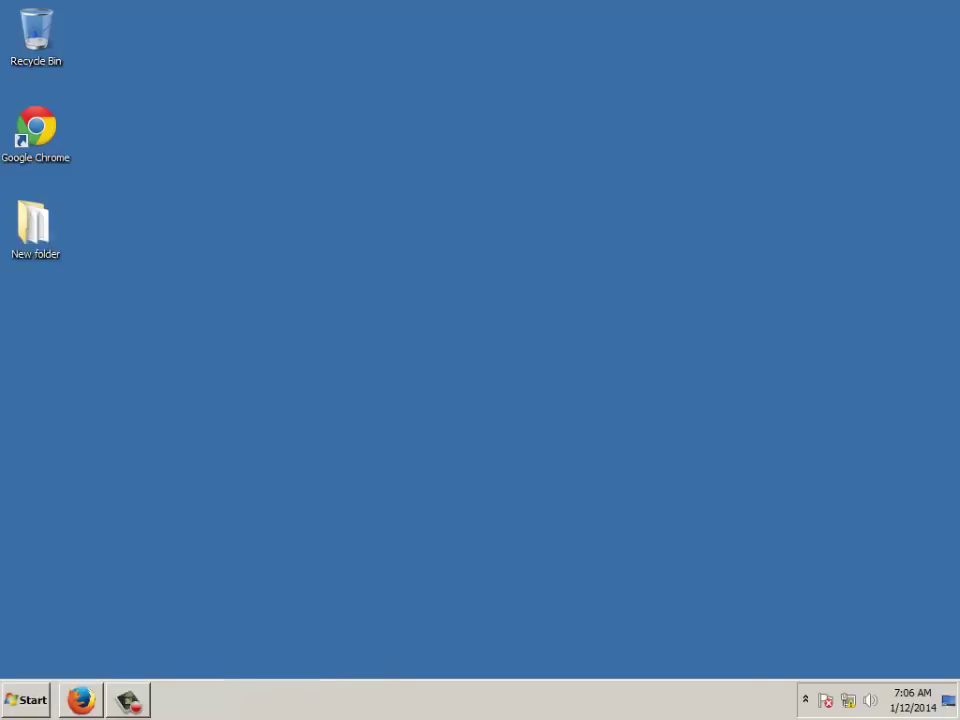